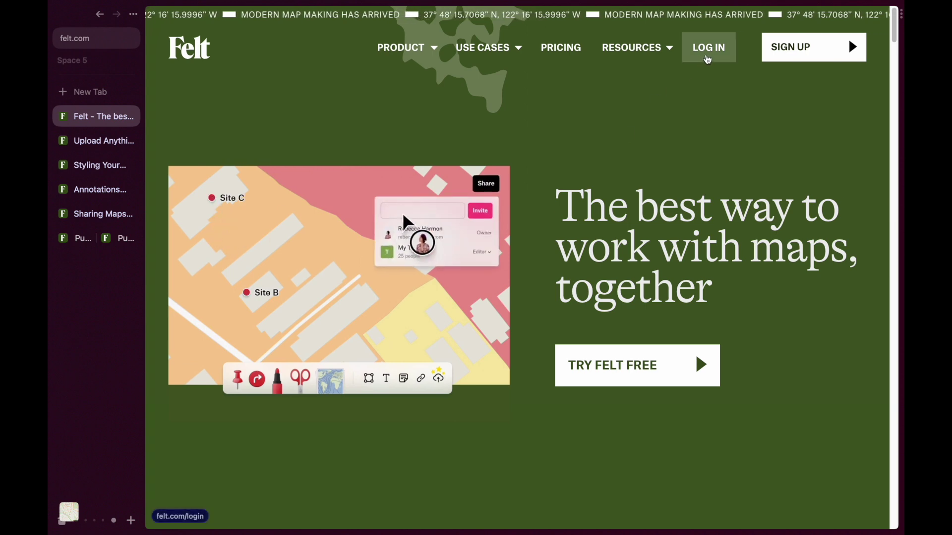
# - Log in, scroll through the Recent map cards, and open the Upload Anything map
pyautogui.click(707, 48)
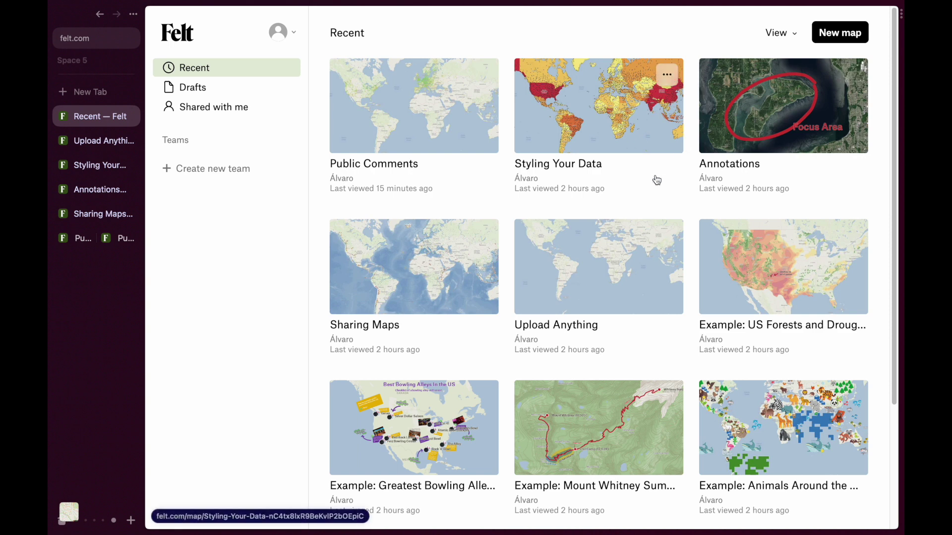
pyautogui.scroll(-3, 686, 207)
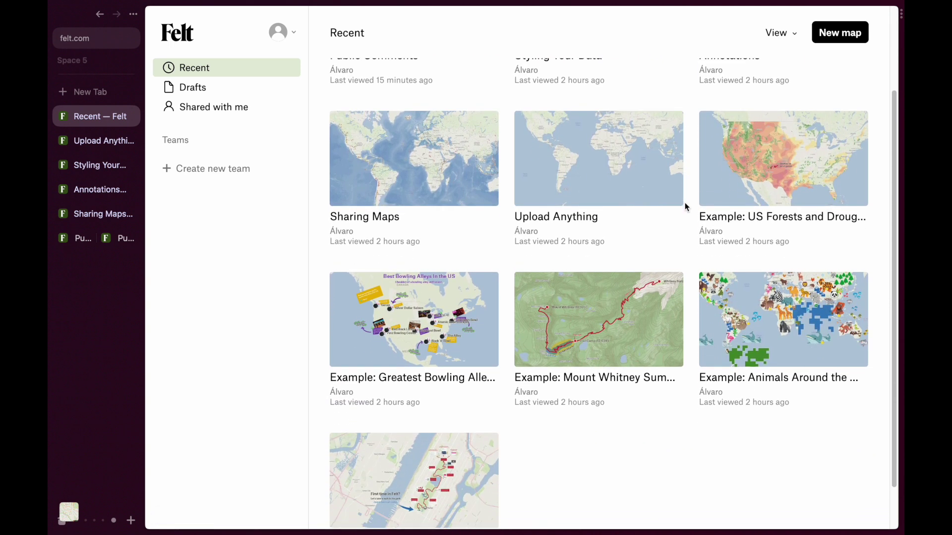
pyautogui.scroll(-1, 686, 208)
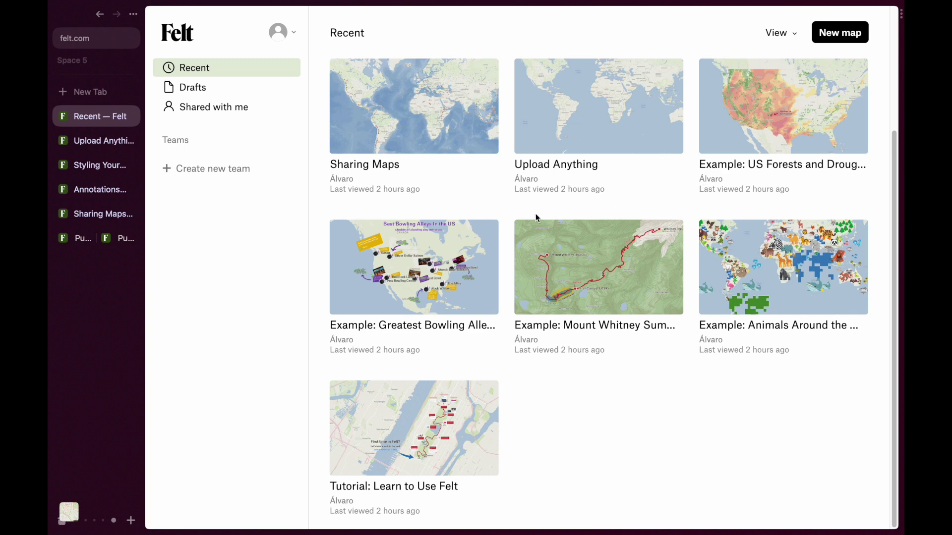
pyautogui.click(91, 146)
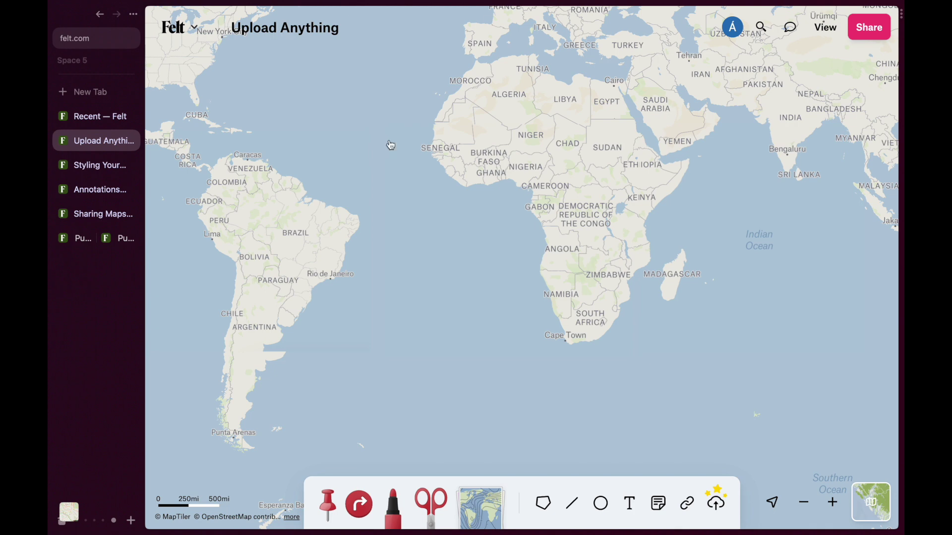
# - Upload all five countries_natural_earth shapefile parts, from the .cpg through the .shx file
pyautogui.click(718, 505)
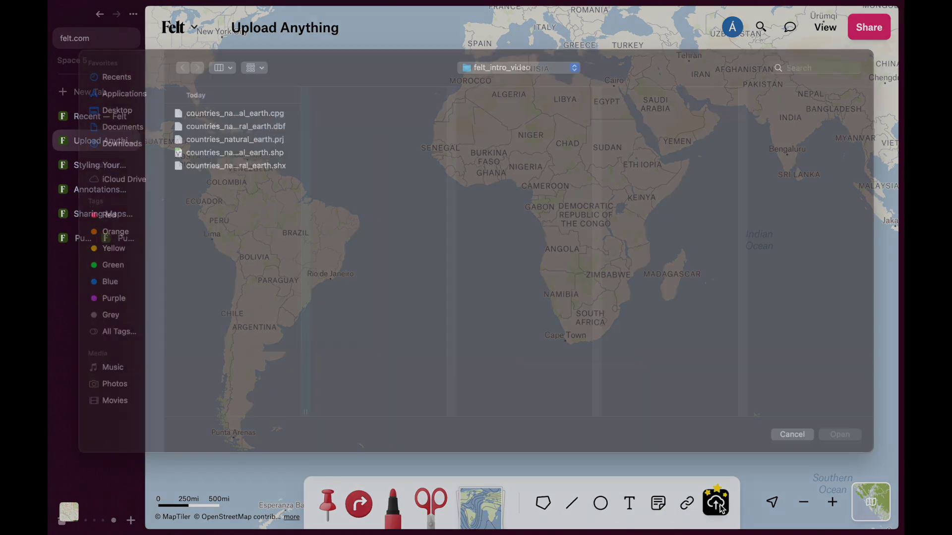
pyautogui.click(285, 133)
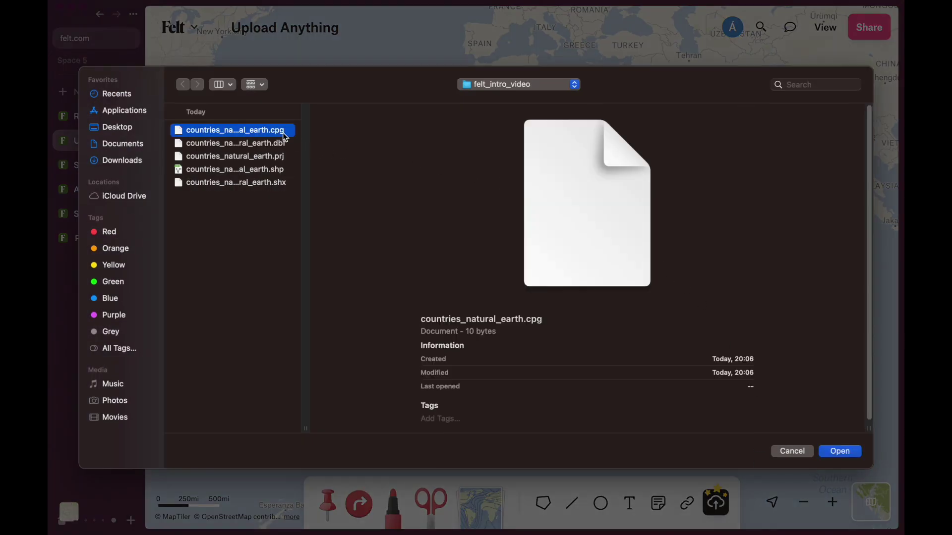
pyautogui.keyDown('shift'); pyautogui.click(285, 146); pyautogui.keyUp('shift')
pyautogui.keyDown('shift'); pyautogui.click(285, 158); pyautogui.keyUp('shift')
pyautogui.keyDown('shift'); pyautogui.click(285, 171); pyautogui.keyUp('shift')
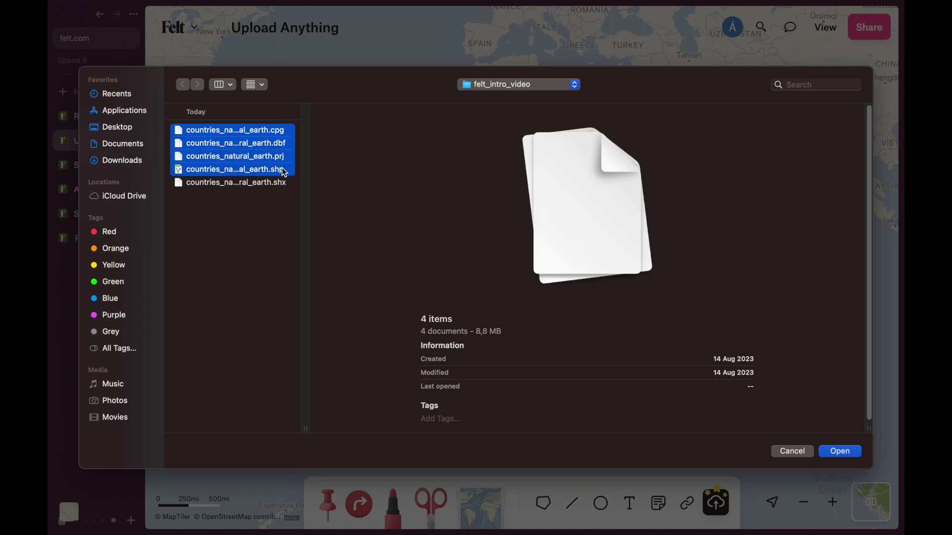
pyautogui.keyDown('shift'); pyautogui.click(285, 185); pyautogui.keyUp('shift')
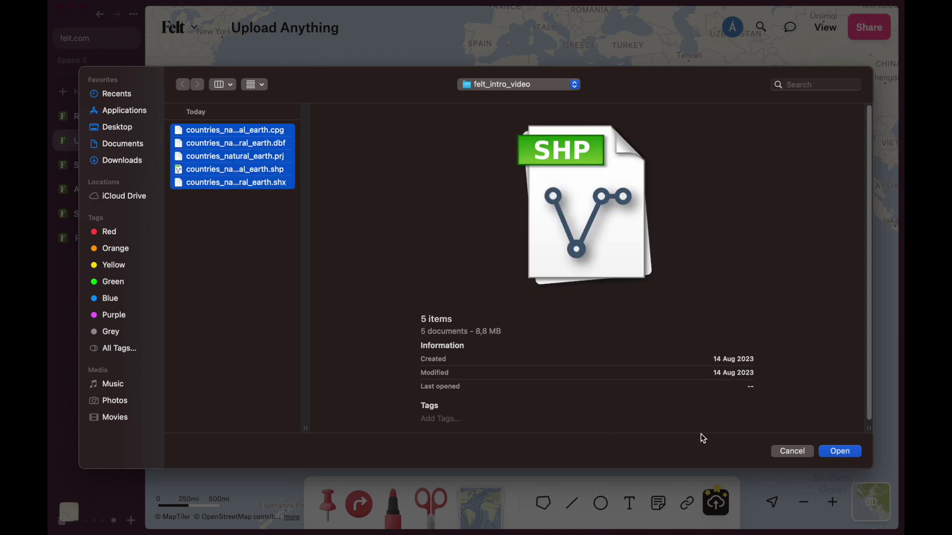
pyautogui.click(840, 452)
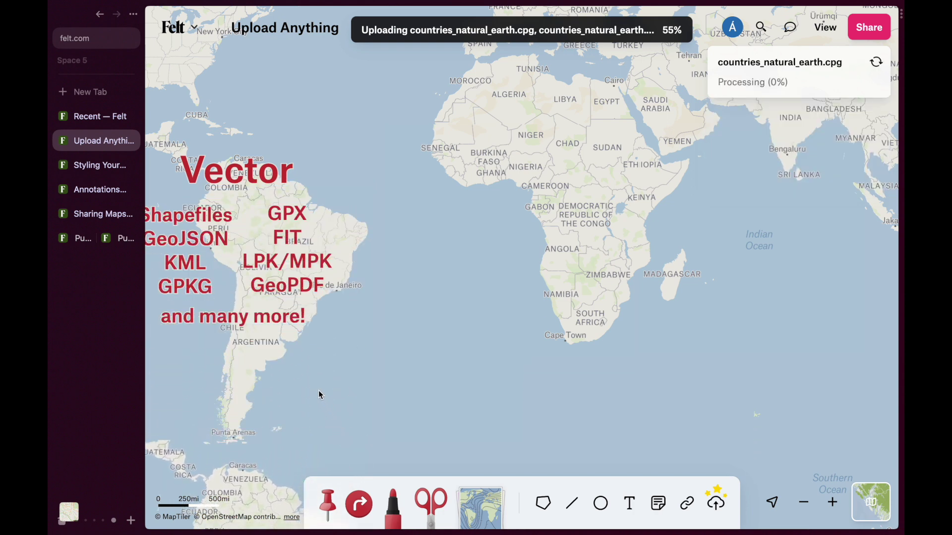
# - Pan toward the Americas while the Countries Natural Earth layer finishes processing
pyautogui.moveTo(321, 394); pyautogui.dragTo(352, 403)
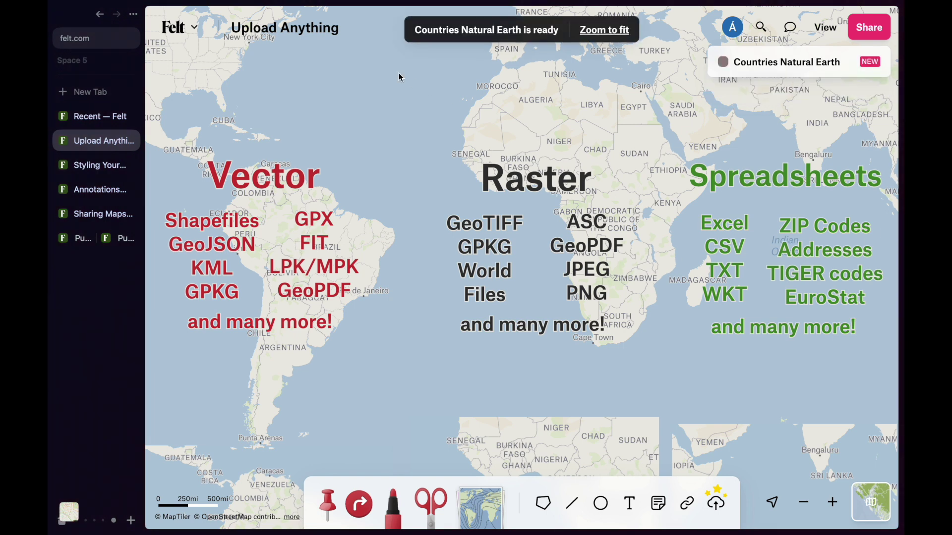
# - Add the pasted watercolor tile URL as a layer named 'Stamen Watercolor', then go to Styling Your Data
pyautogui.click(178, 27)
pyautogui.moveTo(218, 233)
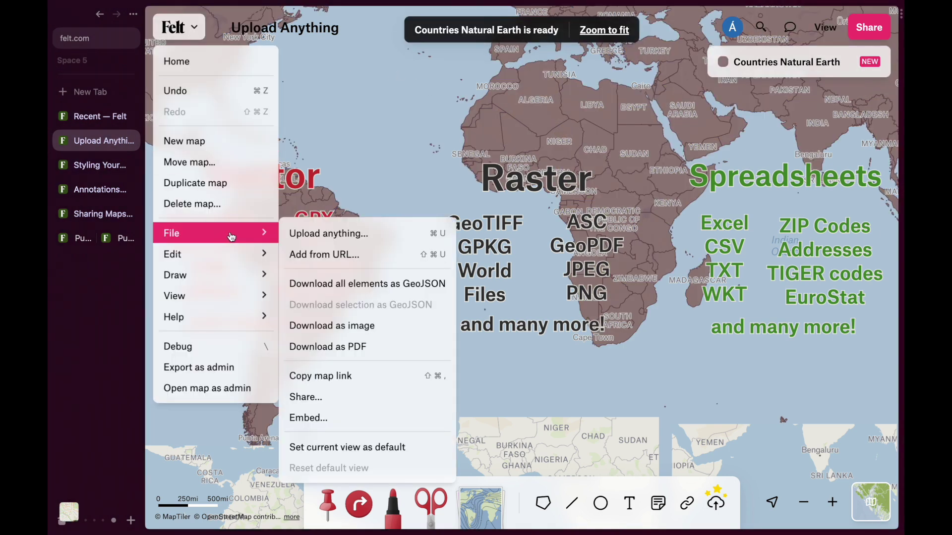
pyautogui.click(323, 251)
pyautogui.write('https://stamen-tiles.a.ssl.fastly.net/watercolor/{z}/{x}/{y}.jpg')
pyautogui.click(409, 315)
pyautogui.press('super+a')
pyautogui.write('Stamen Waterco')
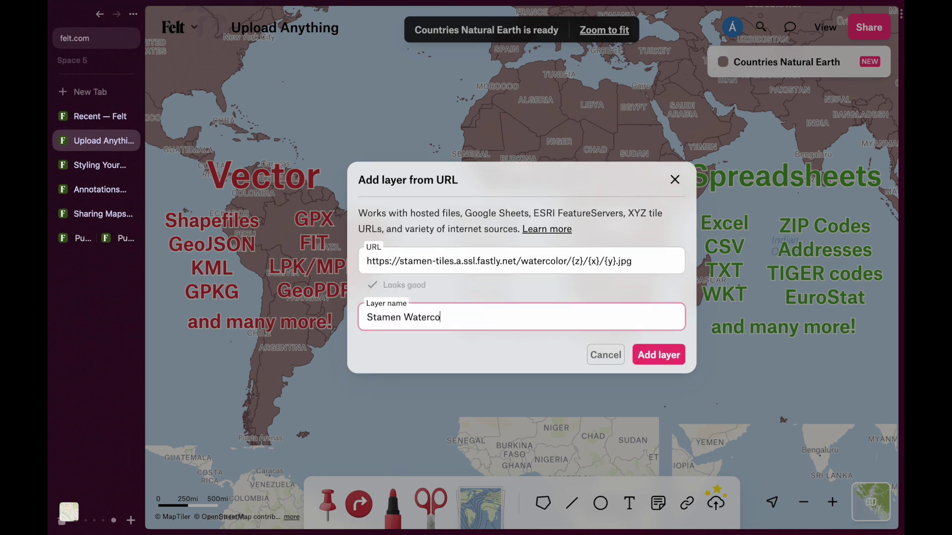
pyautogui.write('lor')
pyautogui.press('Return')
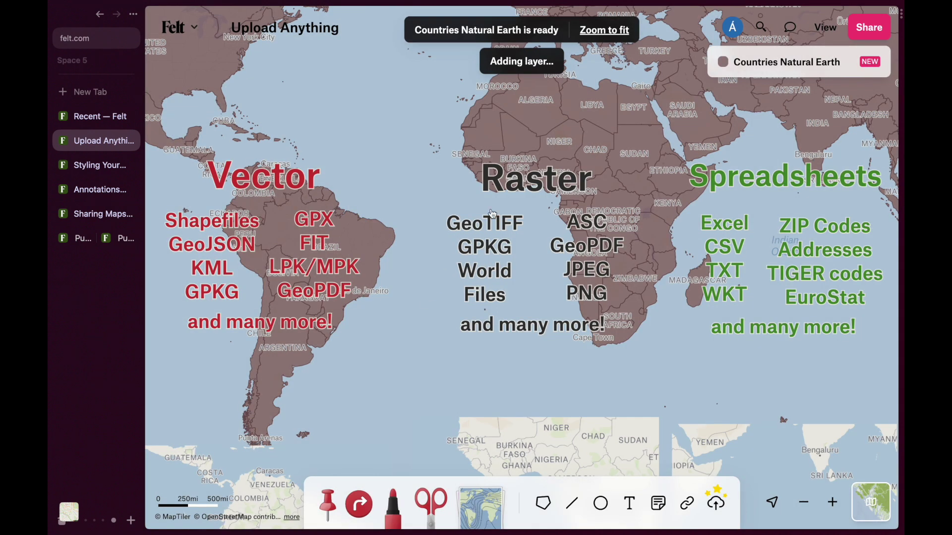
pyautogui.click(604, 33)
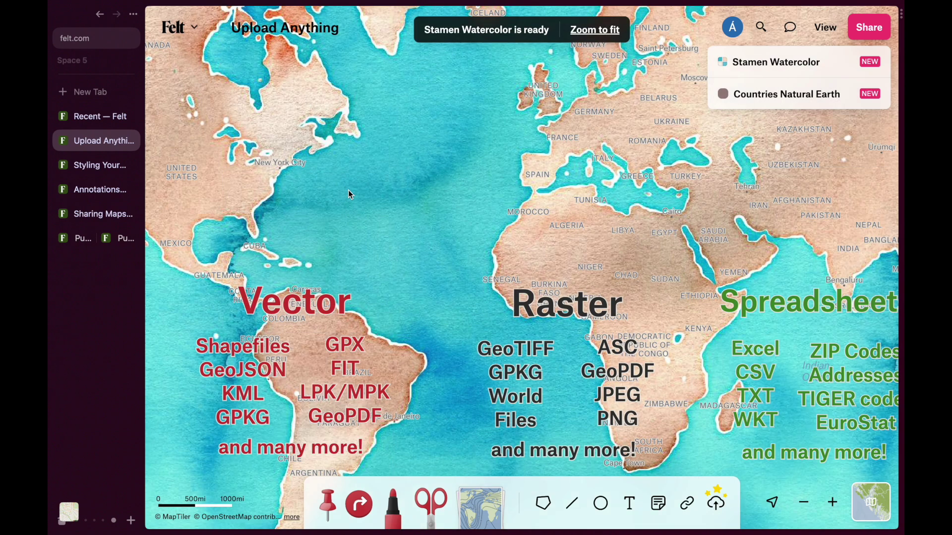
pyautogui.click(98, 171)
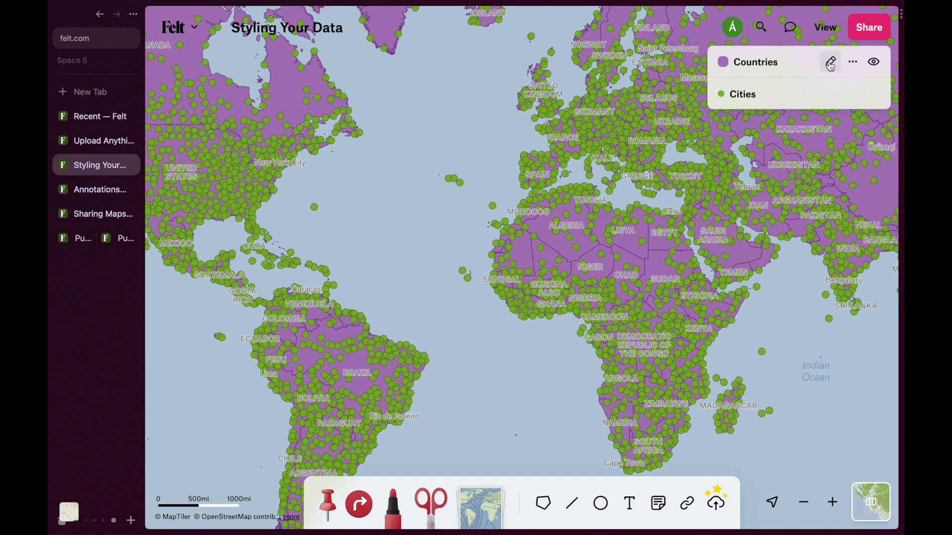
# - Style the Countries layer as a POP_EST colour range
pyautogui.click(832, 62)
pyautogui.click(775, 185)
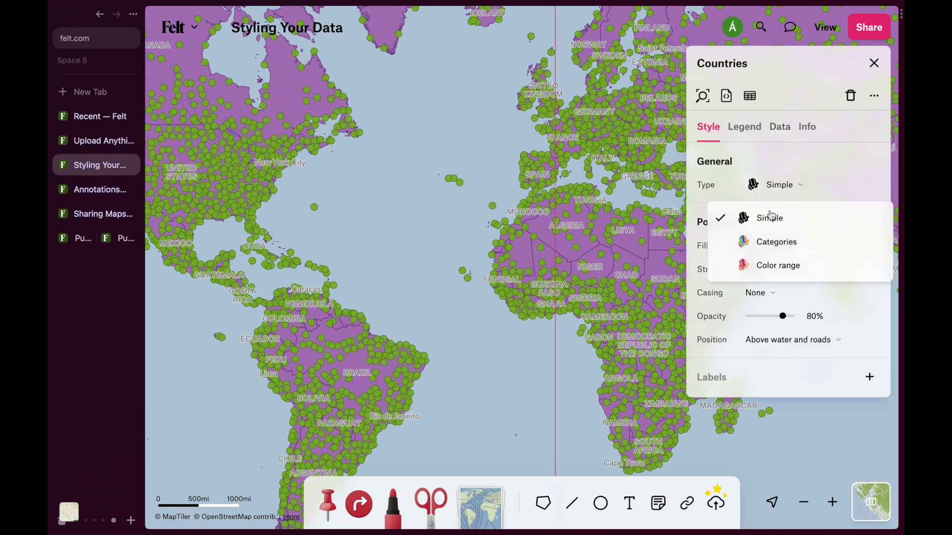
pyautogui.click(769, 268)
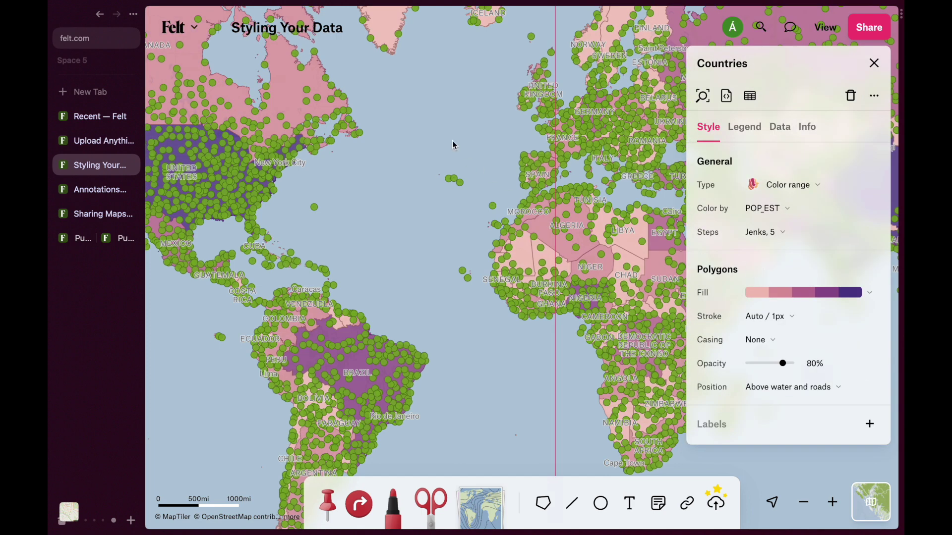
pyautogui.click(455, 145)
# - Make the Cities points size 1.5 with a dark #333333 fill
pyautogui.click(829, 198)
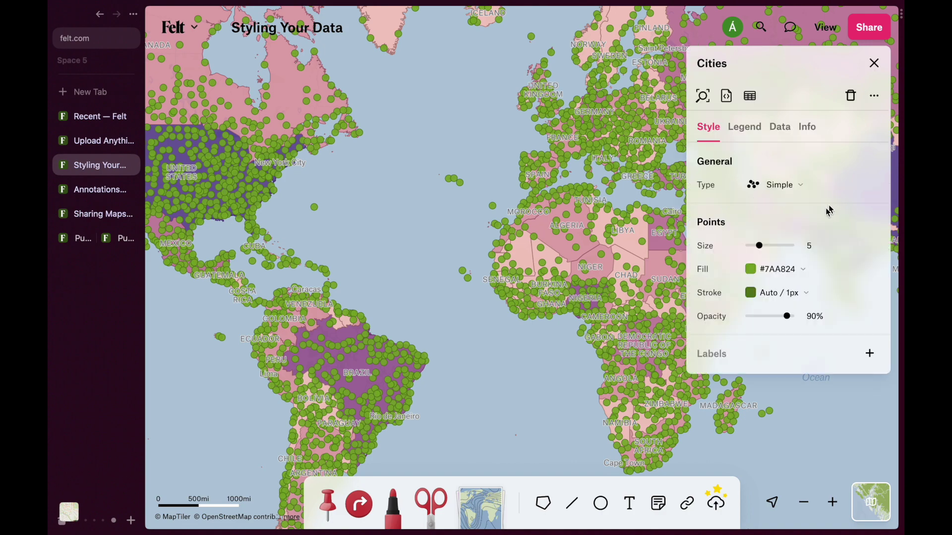
pyautogui.moveTo(761, 250); pyautogui.dragTo(752, 251)
pyautogui.click(777, 270)
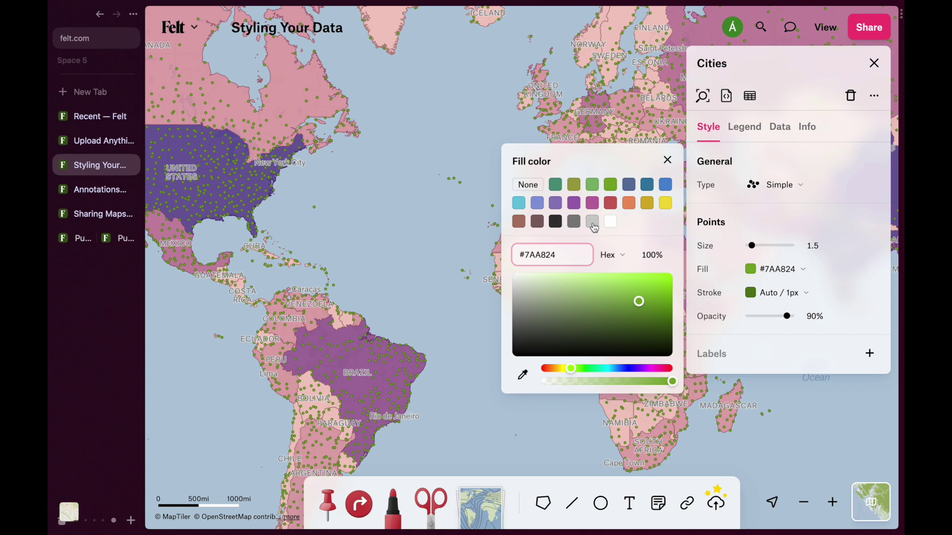
pyautogui.click(556, 222)
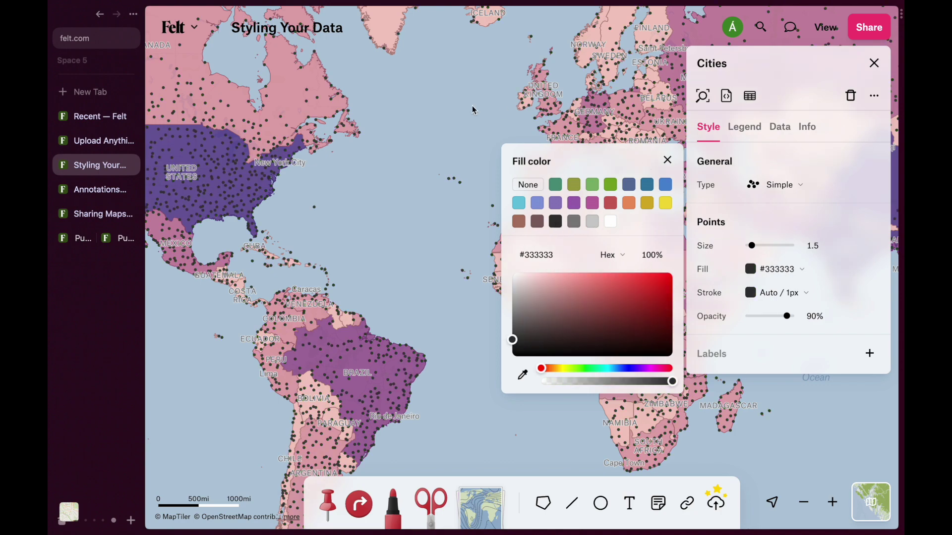
pyautogui.click(469, 109)
pyautogui.moveTo(451, 256); pyautogui.dragTo(234, 263)
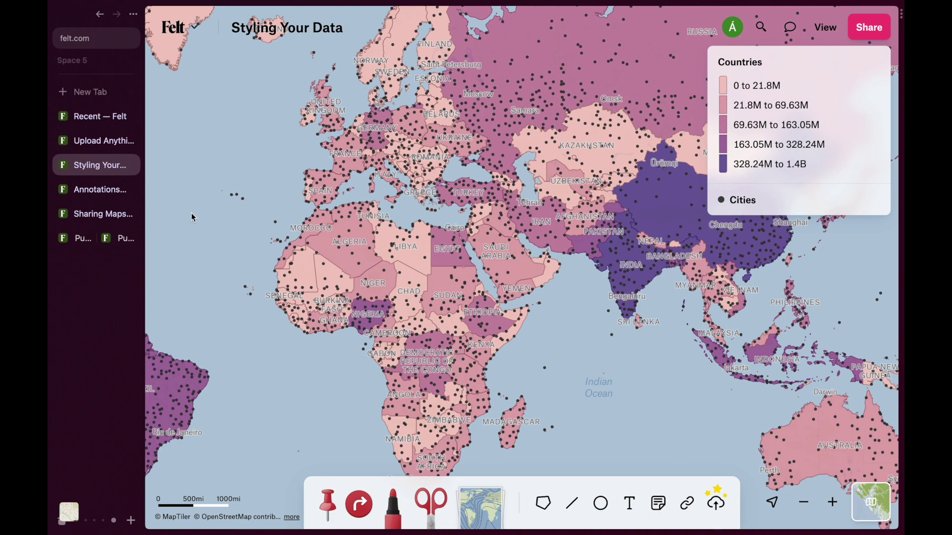
pyautogui.click(94, 190)
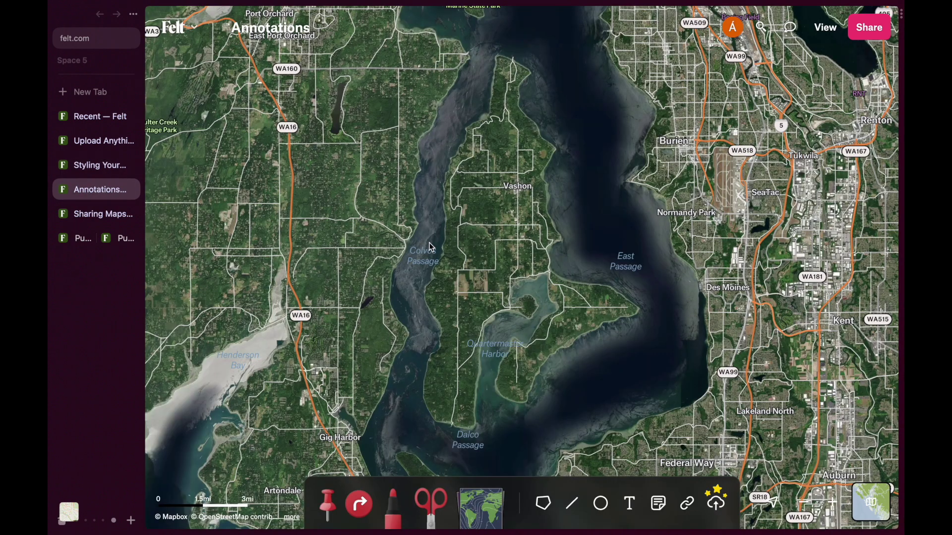
# - Draw a red marker loop around the island's southeast area and label it 'Focus Area Here!'
pyautogui.click(393, 502)
pyautogui.moveTo(497, 397)
pyautogui.mouseDown()
pyautogui.moveTo(626, 261)
pyautogui.moveTo(643, 340)
pyautogui.moveTo(542, 409)
pyautogui.moveTo(490, 402)
pyautogui.mouseUp()
pyautogui.click(622, 503)
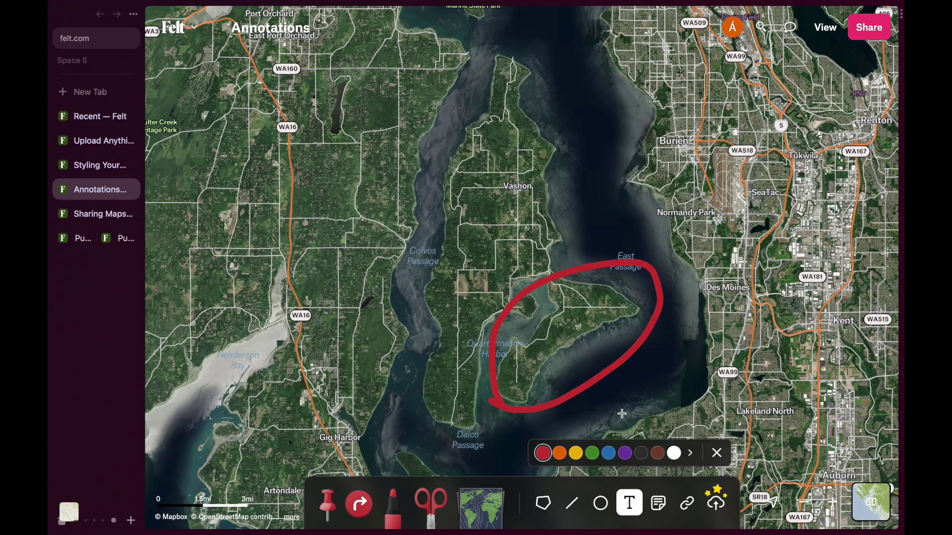
pyautogui.click(657, 392)
pyautogui.write('Focus Area Here!')
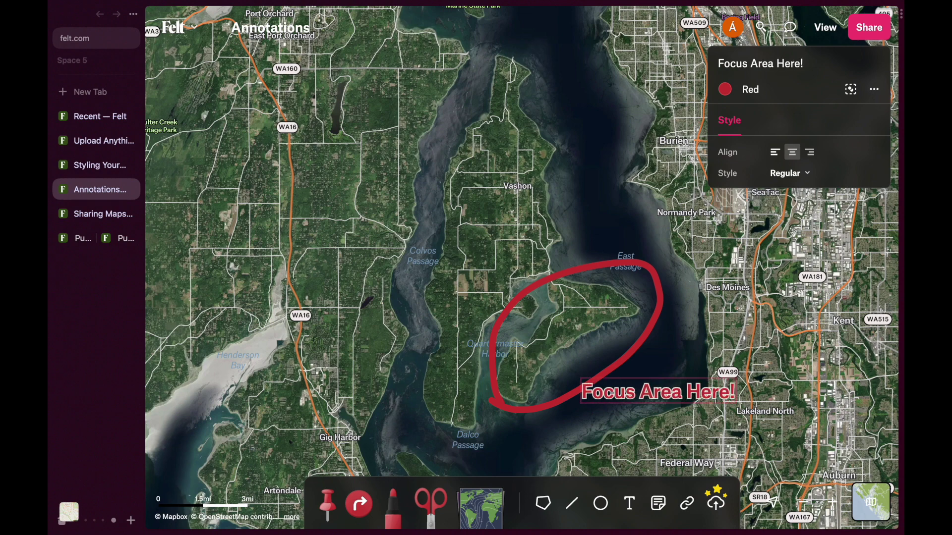
pyautogui.press('Escape')
pyautogui.click(642, 217)
pyautogui.moveTo(643, 217); pyautogui.dragTo(608, 192)
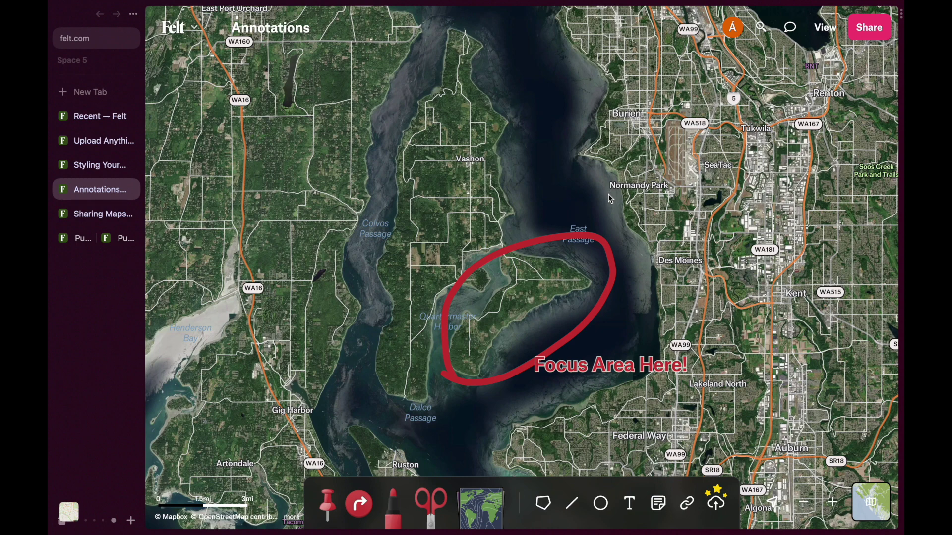
pyautogui.click(89, 220)
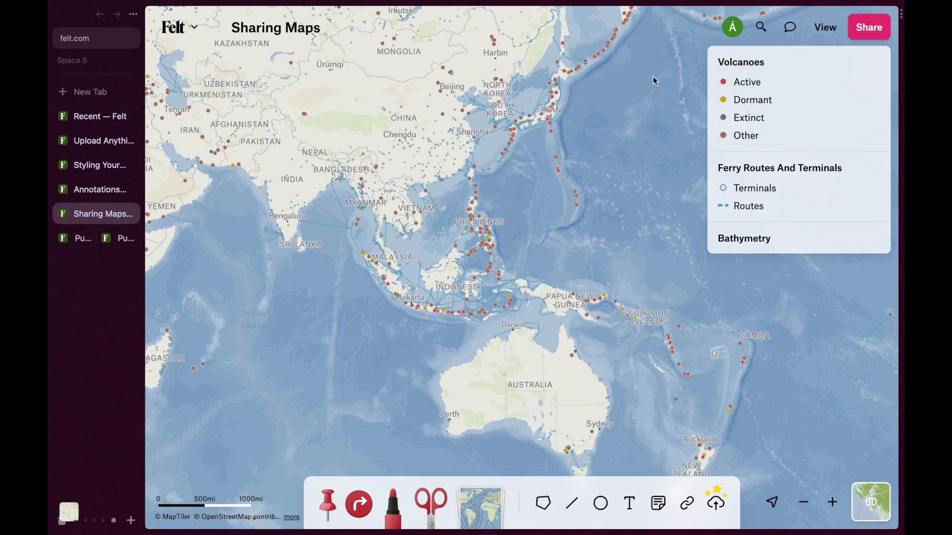
# - Set the Sharing Maps public link access to 'View and comment'
pyautogui.click(872, 34)
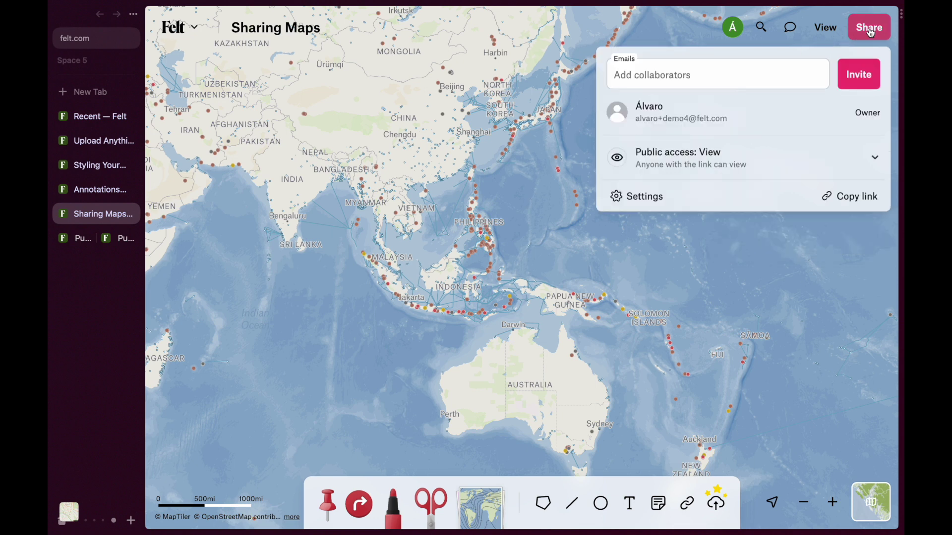
pyautogui.click(876, 159)
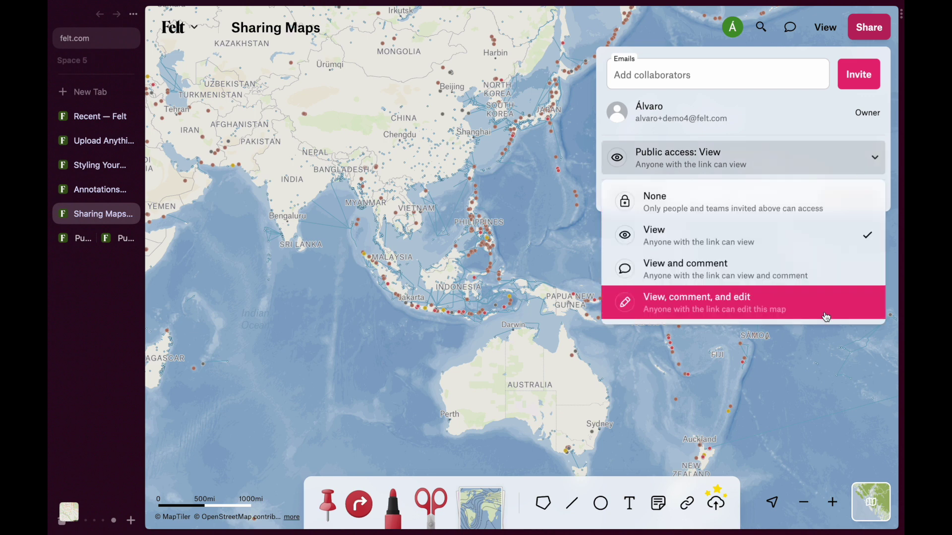
pyautogui.click(799, 276)
pyautogui.click(591, 236)
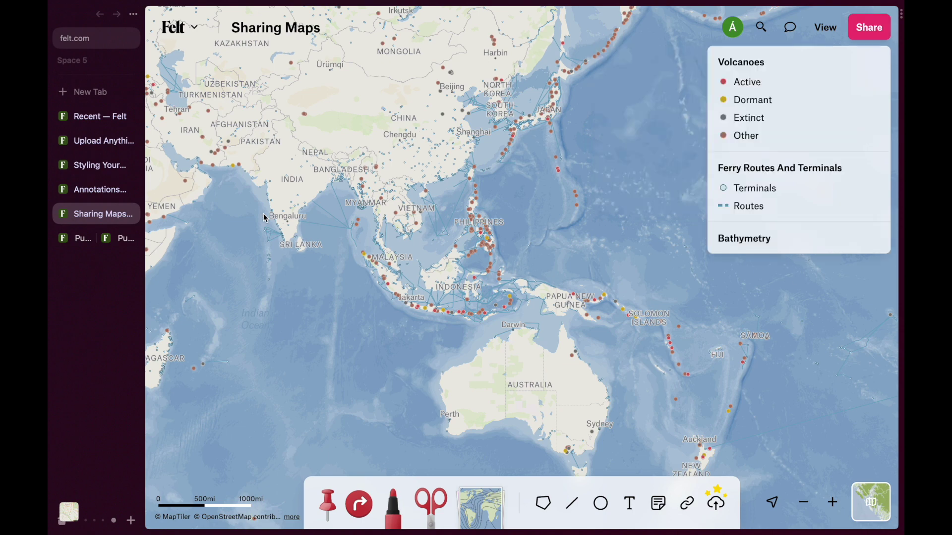
# - Post the comment 'No connection' at the Calle de Embajadores junction on the right-hand split map
pyautogui.click(85, 242)
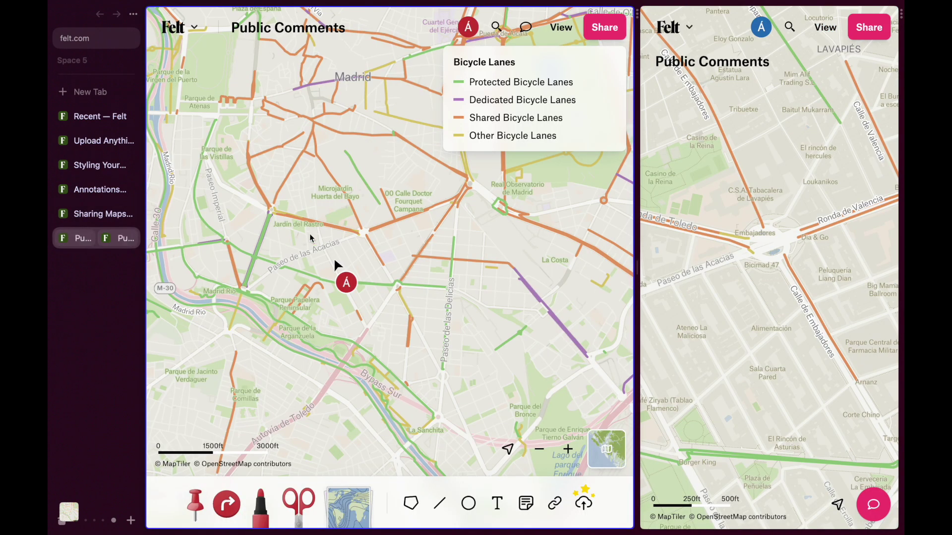
pyautogui.click(871, 495)
pyautogui.moveTo(773, 400); pyautogui.dragTo(782, 296)
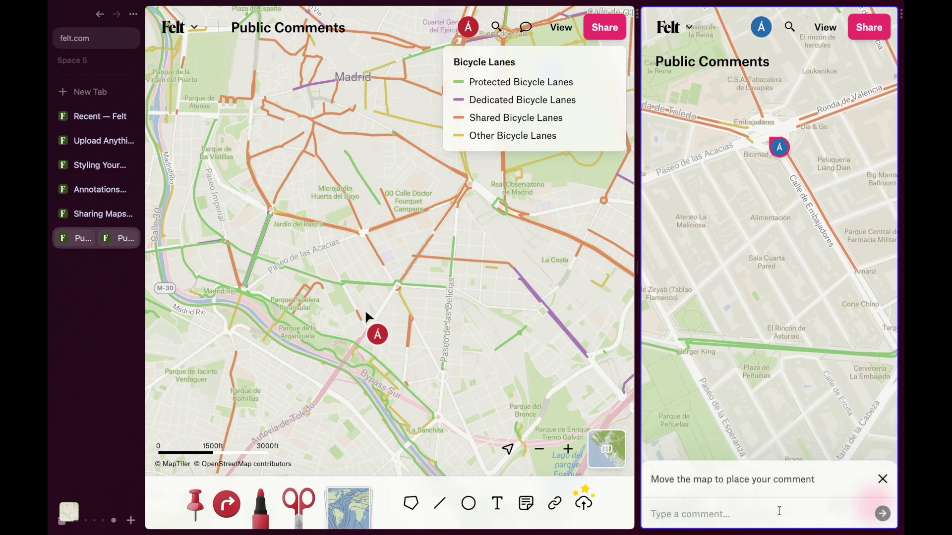
pyautogui.write('No connection here!!')
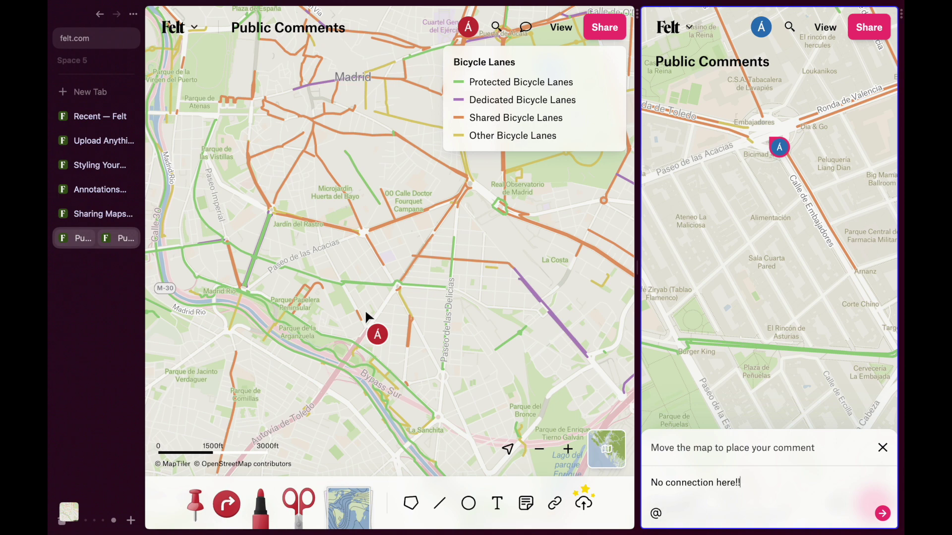
pyautogui.press('Return')
pyautogui.click(333, 286)
pyautogui.click(184, 28)
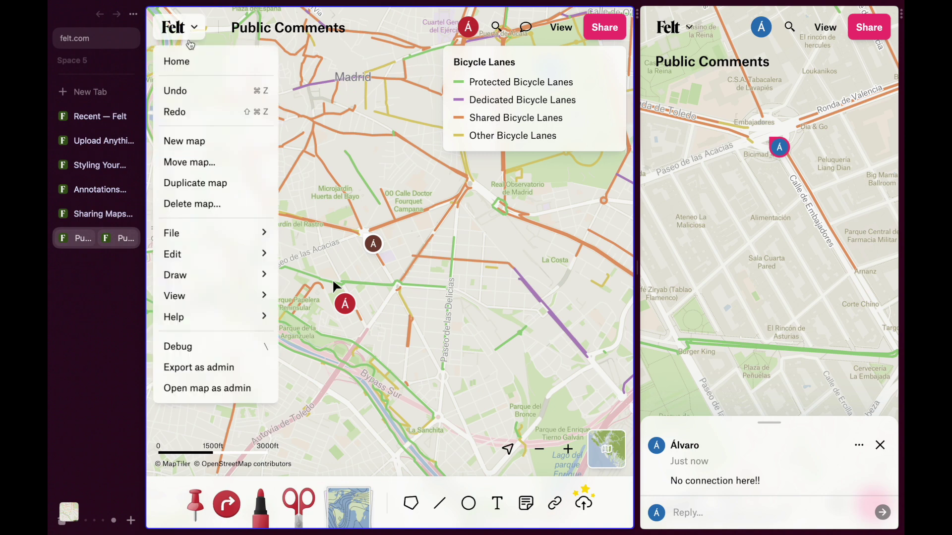
# - Export the Public Comments map as an image with the No legend option
pyautogui.moveTo(200, 236)
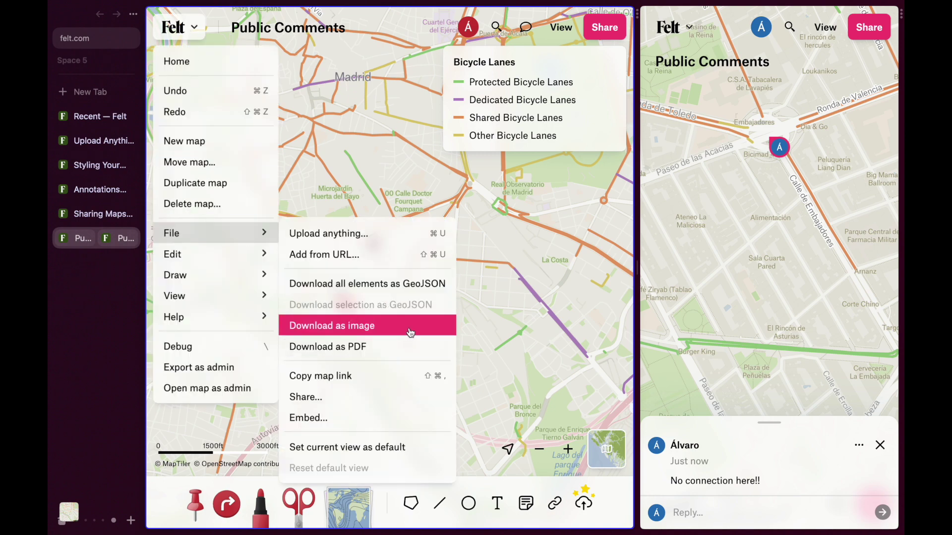
pyautogui.click(405, 327)
pyautogui.click(353, 281)
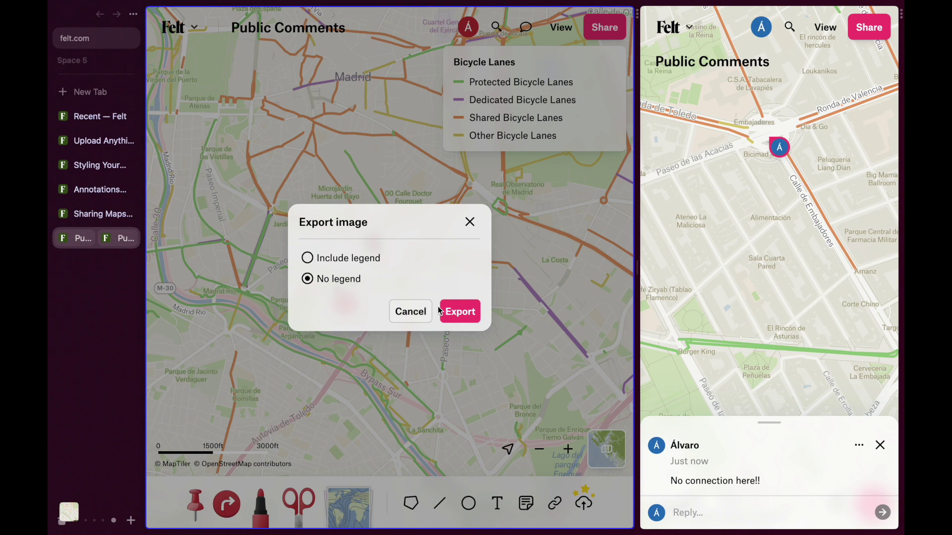
pyautogui.click(440, 312)
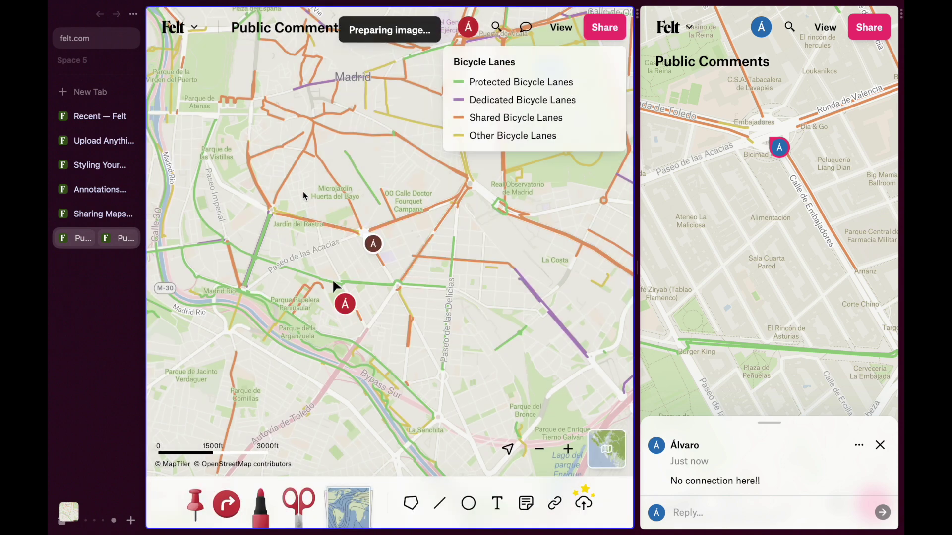
pyautogui.press('super+Tab')
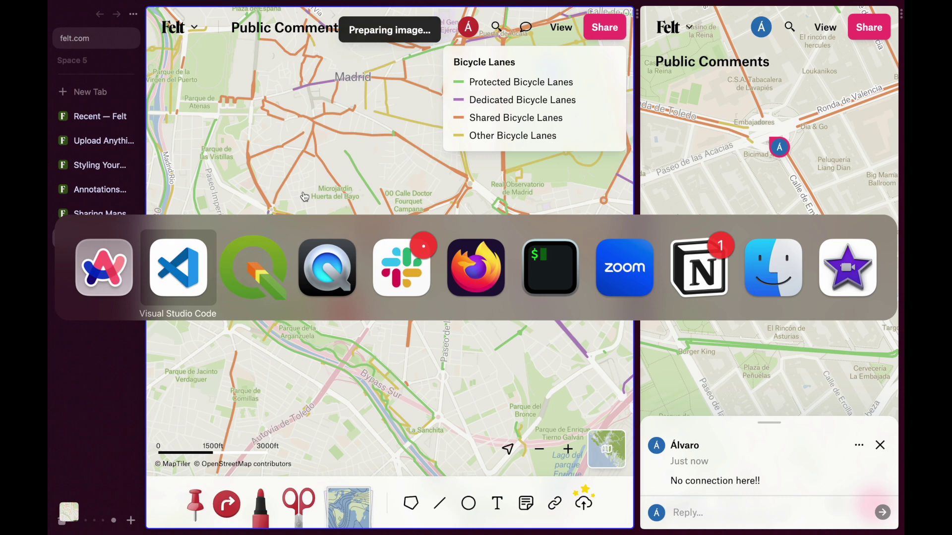
pyautogui.press('Escape')
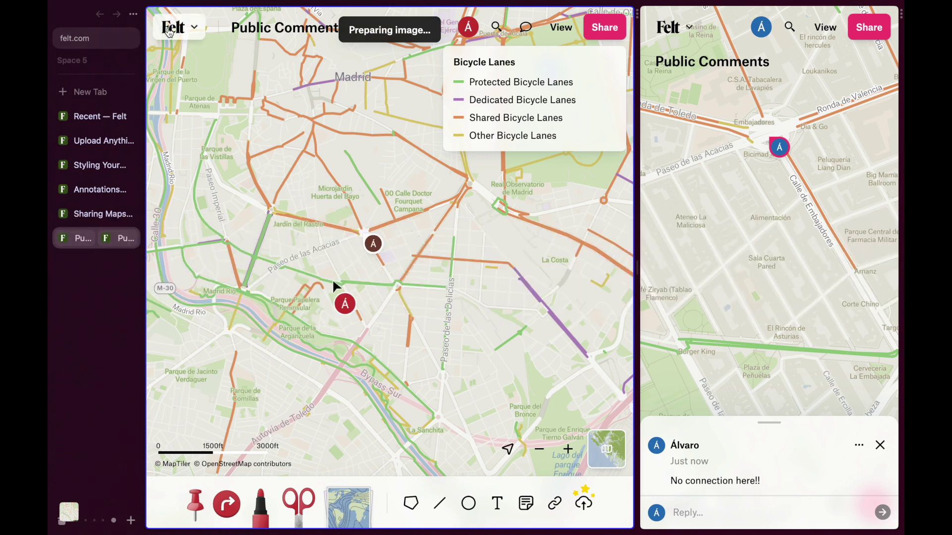
# - Create the team 'My Team Of One', inviting one collaborator by e-mail as Editor
pyautogui.click(101, 118)
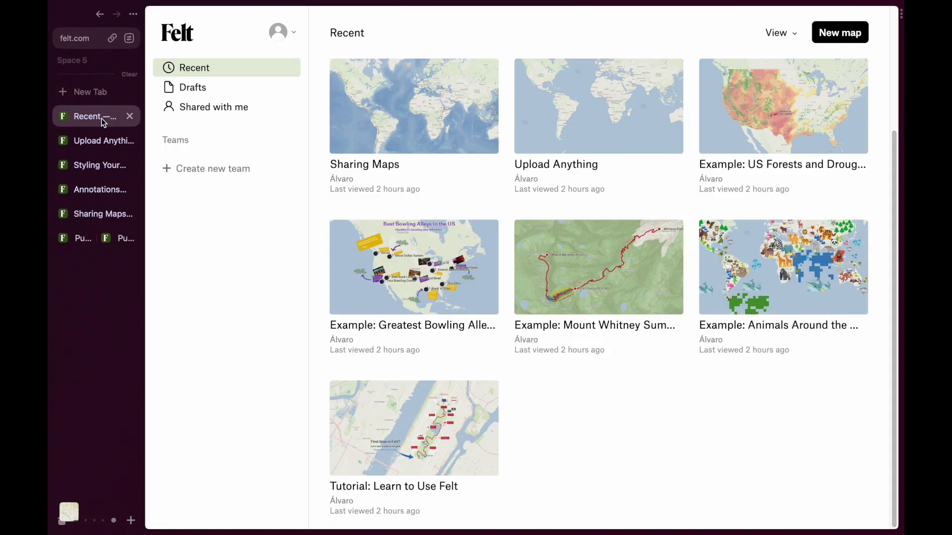
pyautogui.click(211, 171)
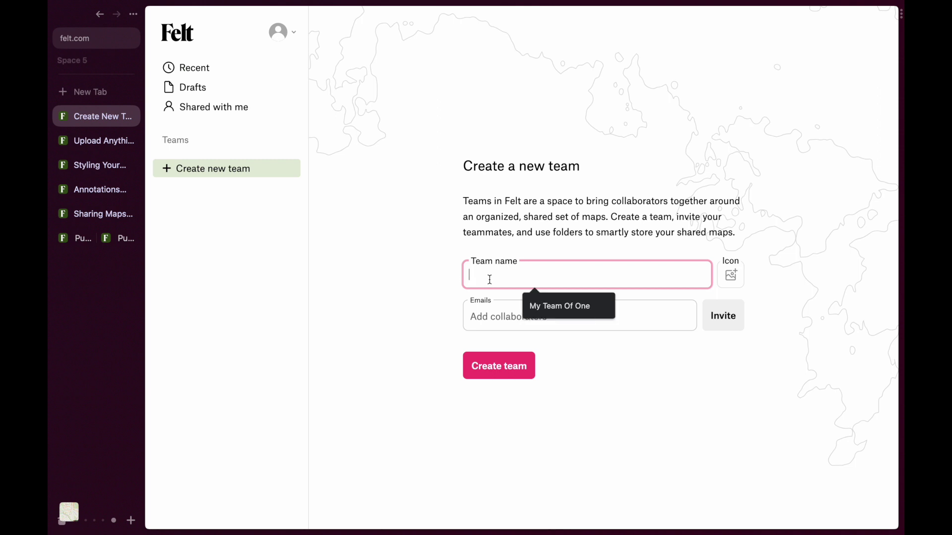
pyautogui.click(534, 301)
pyautogui.click(527, 322)
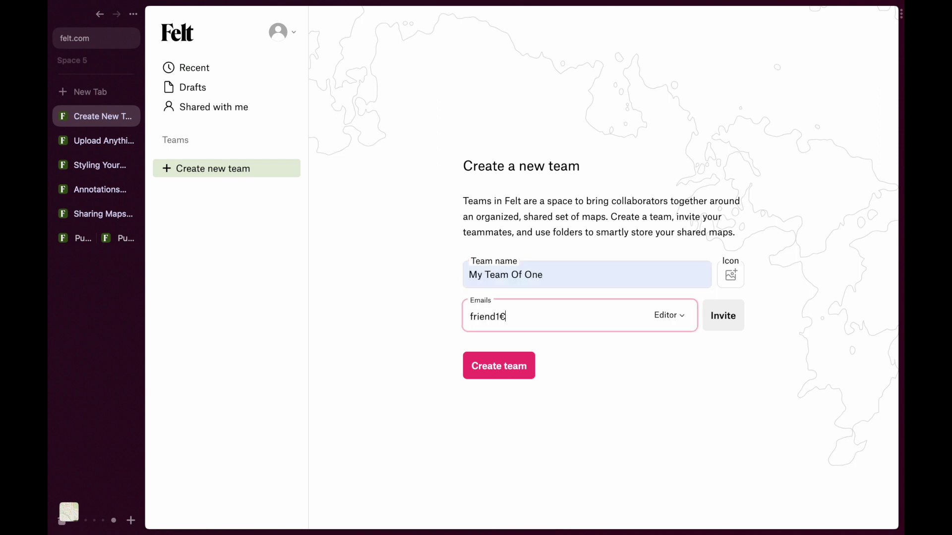
pyautogui.click(484, 367)
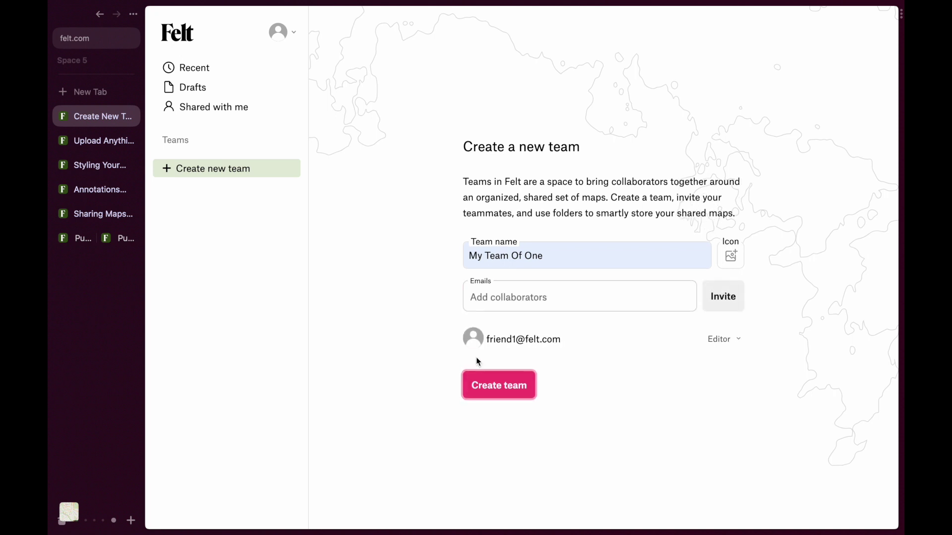
pyautogui.click(483, 391)
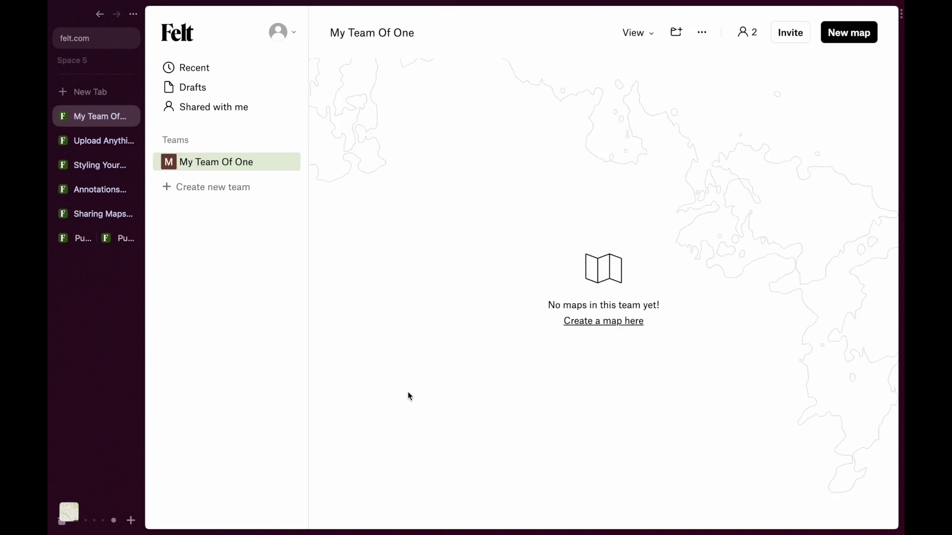
pyautogui.press('super+Tab')
pyautogui.press('super+Tab')
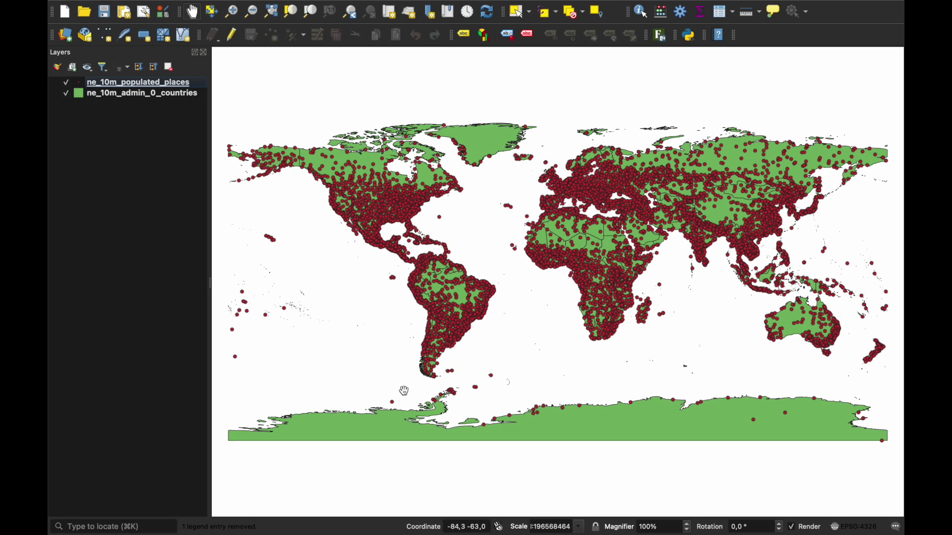
# - Upload the QGIS project's layers to Felt as a new map named 'Countries - but from QGIS!'
pyautogui.click(662, 36)
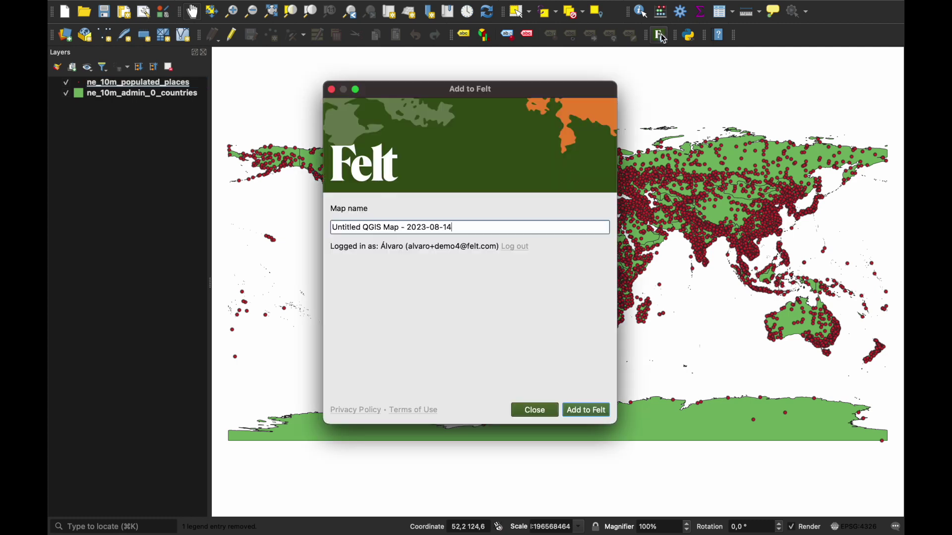
pyautogui.tripleClick(473, 225)
pyautogui.write('Countries - but from QGIS')
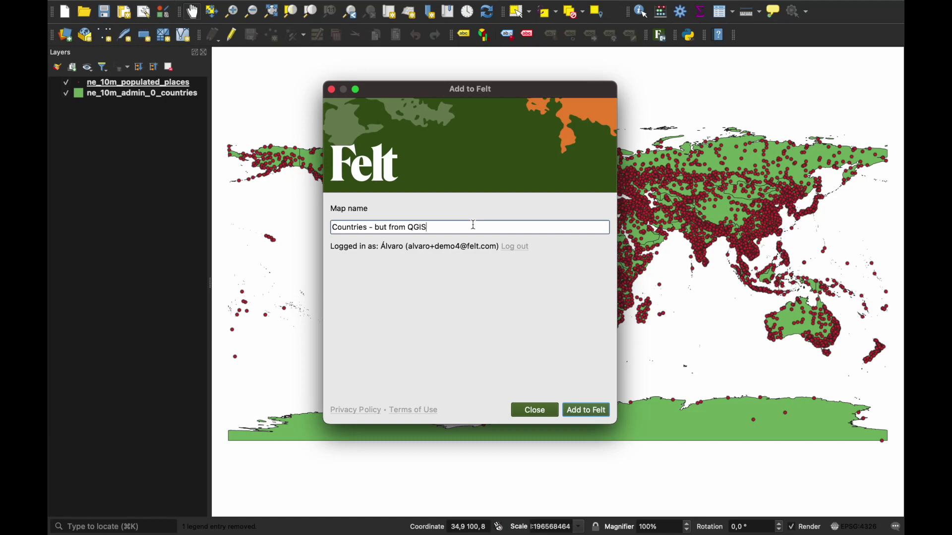
pyautogui.click(590, 409)
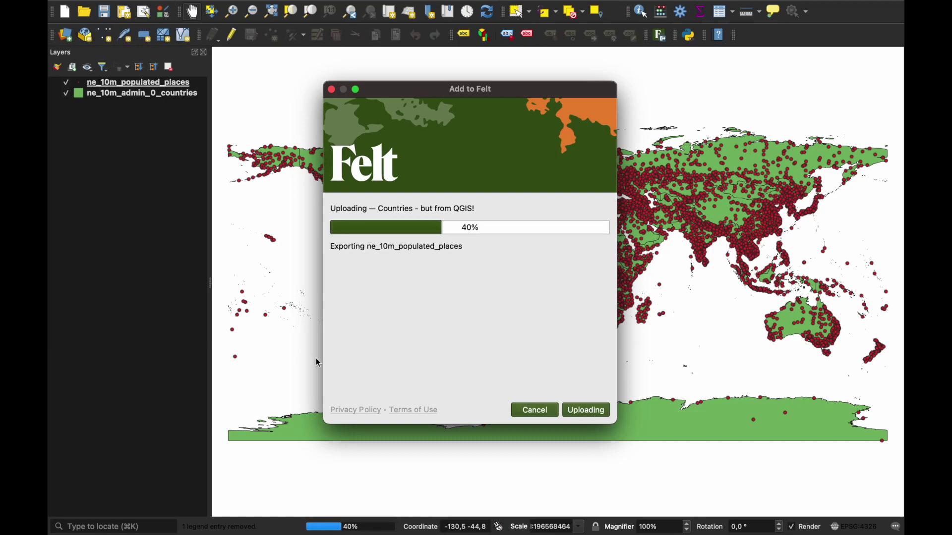
# - Back in the browser, place a new text label over the North Atlantic on the Upload Anything map
pyautogui.press('super+Tab')
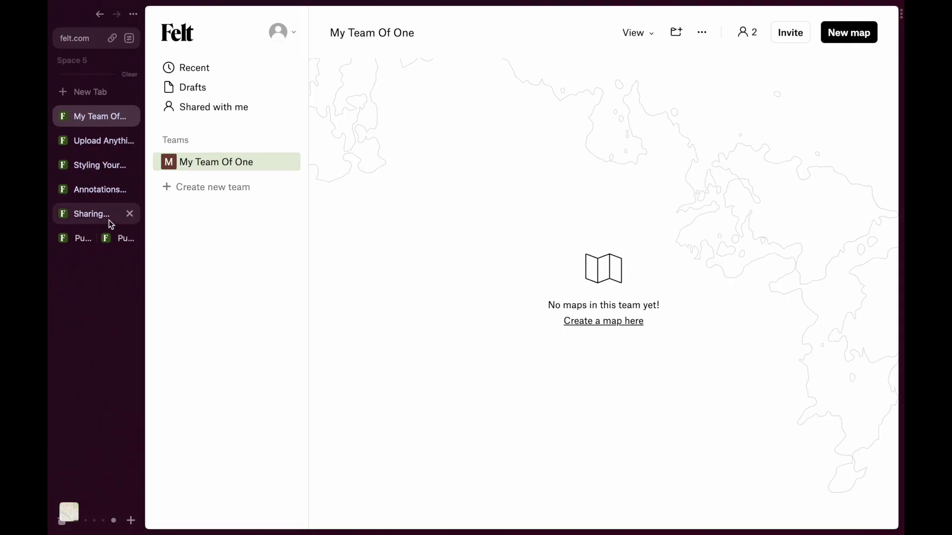
pyautogui.click(93, 142)
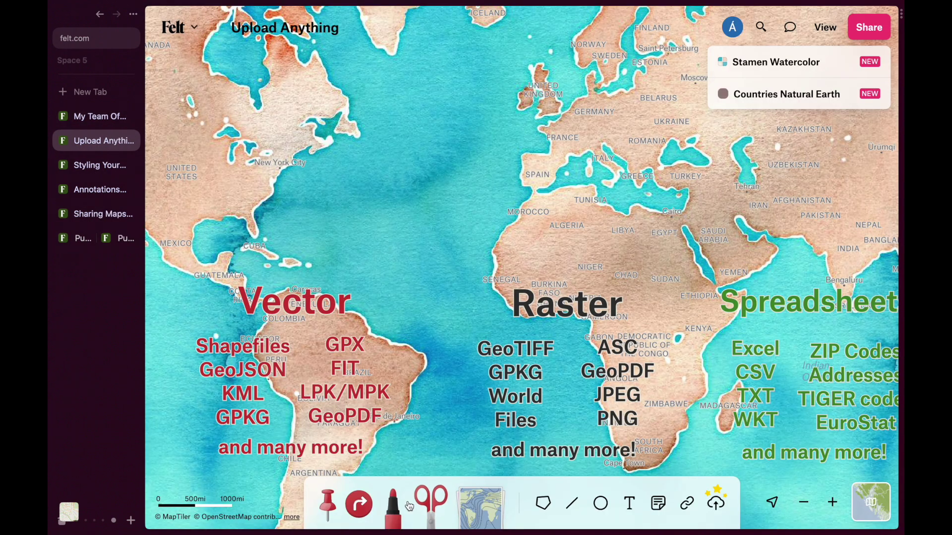
pyautogui.click(629, 503)
pyautogui.click(386, 187)
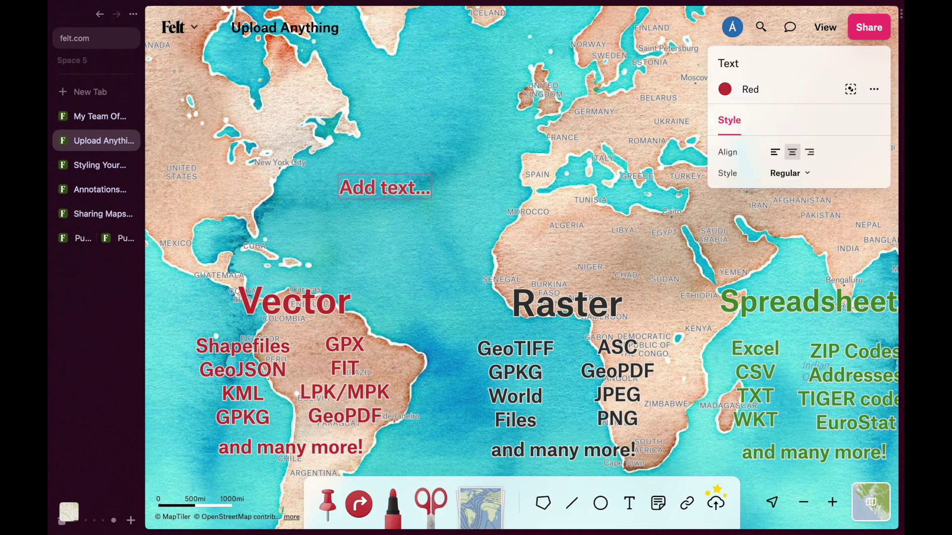